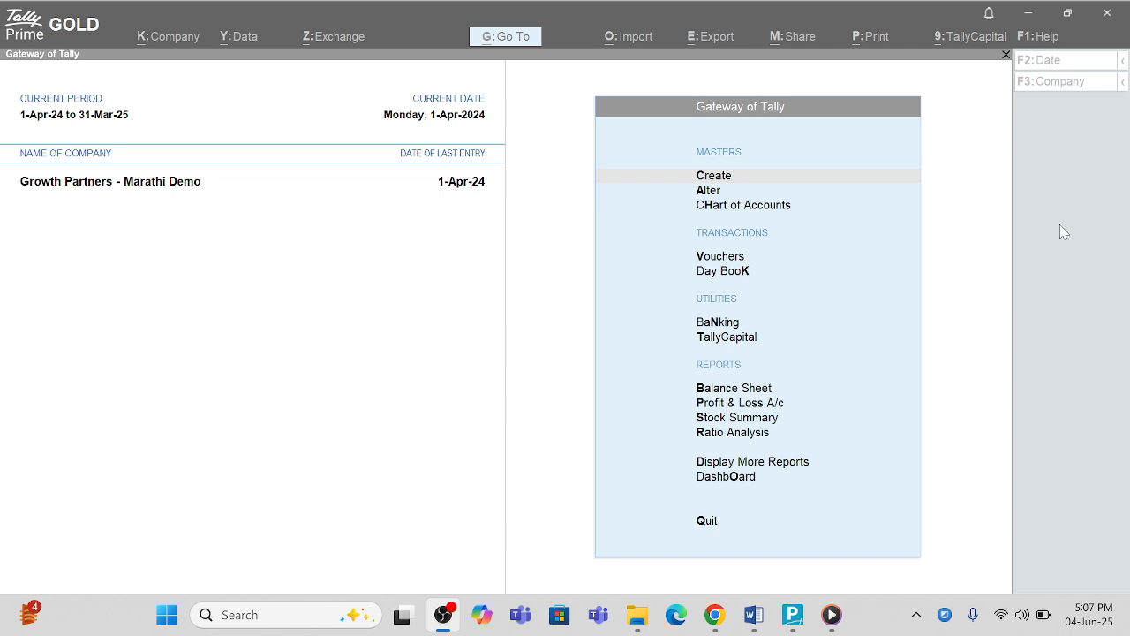
# Step: Bring TallyPrime to the front and open the K:Company menu
pyautogui.click(792, 615)
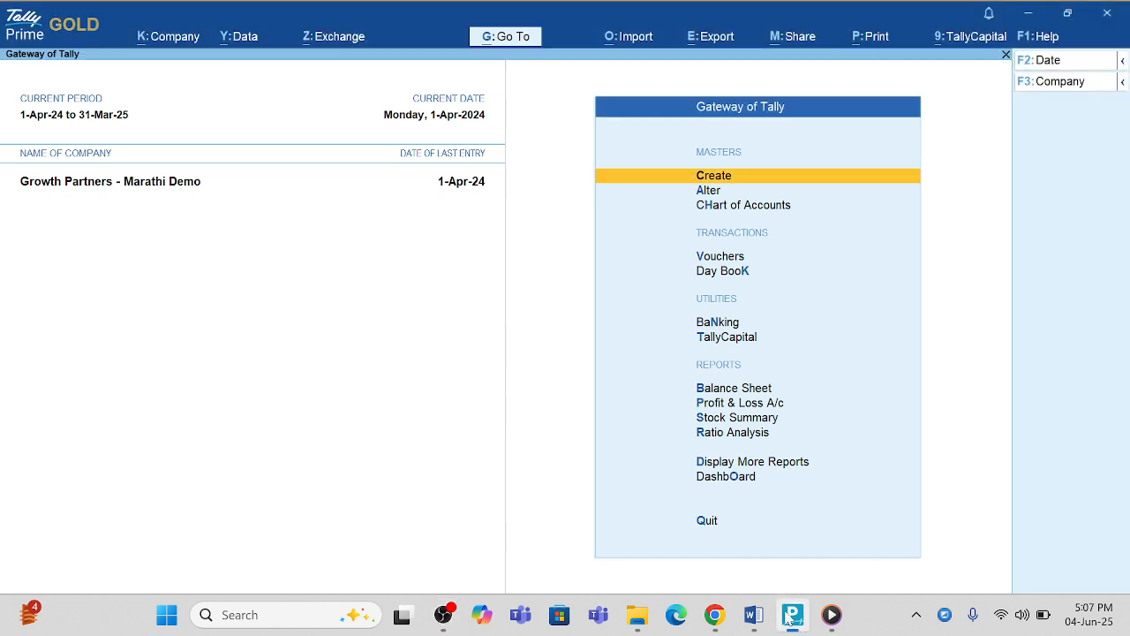
pyautogui.click(1029, 6)
pyautogui.click(187, 40)
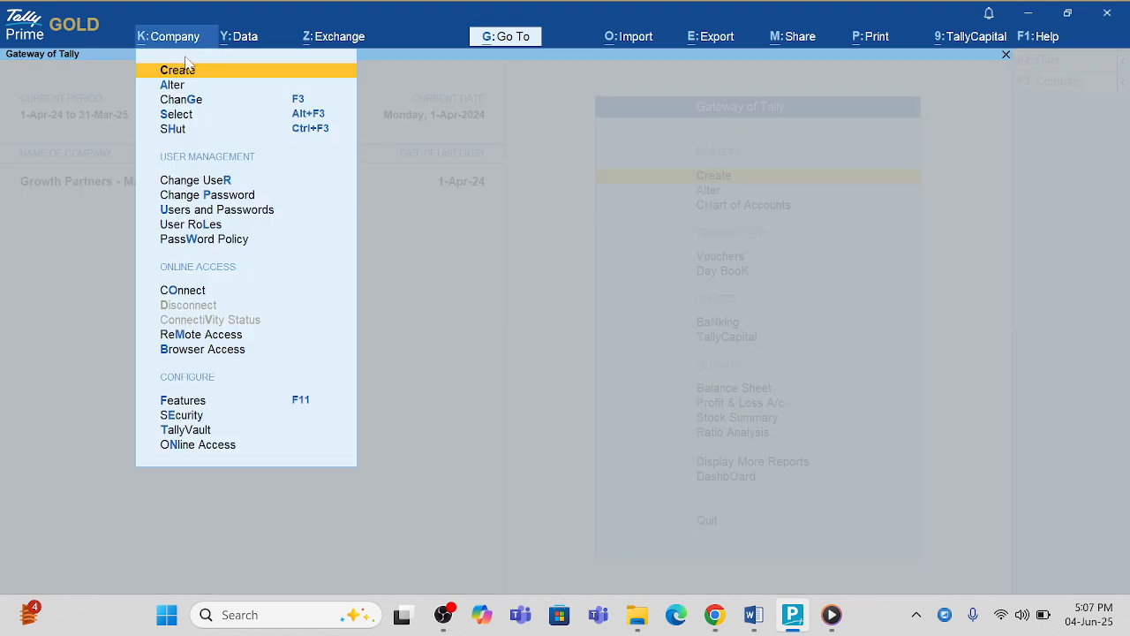
# Step: In Users and Passwords, add a first user with the Data Entry role, username and password
pyautogui.click(214, 212)
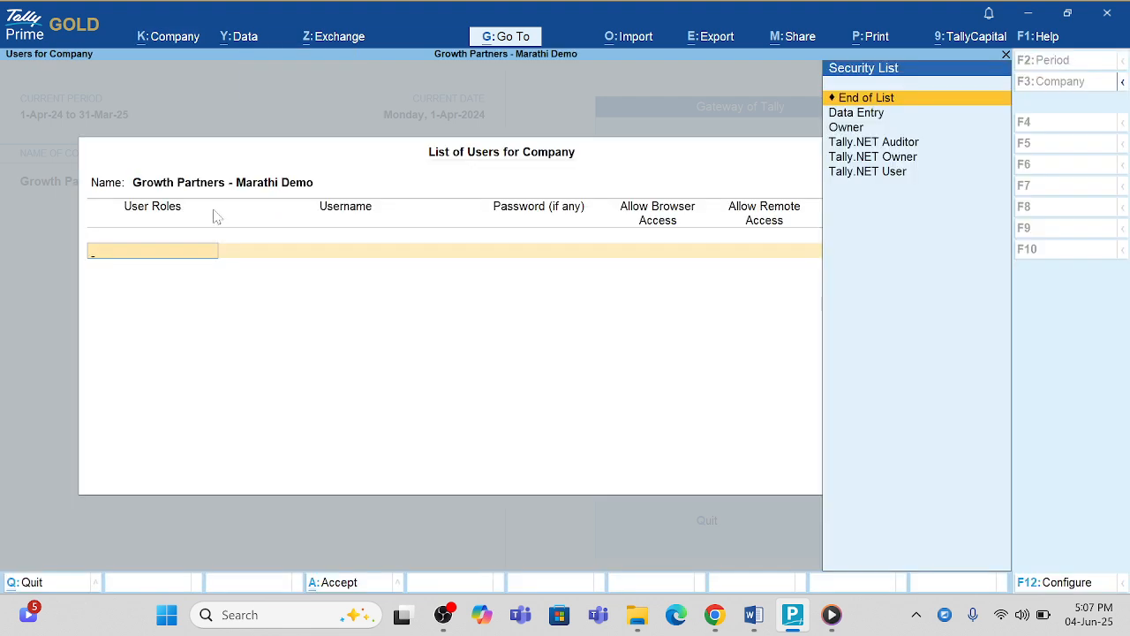
pyautogui.press('Down')
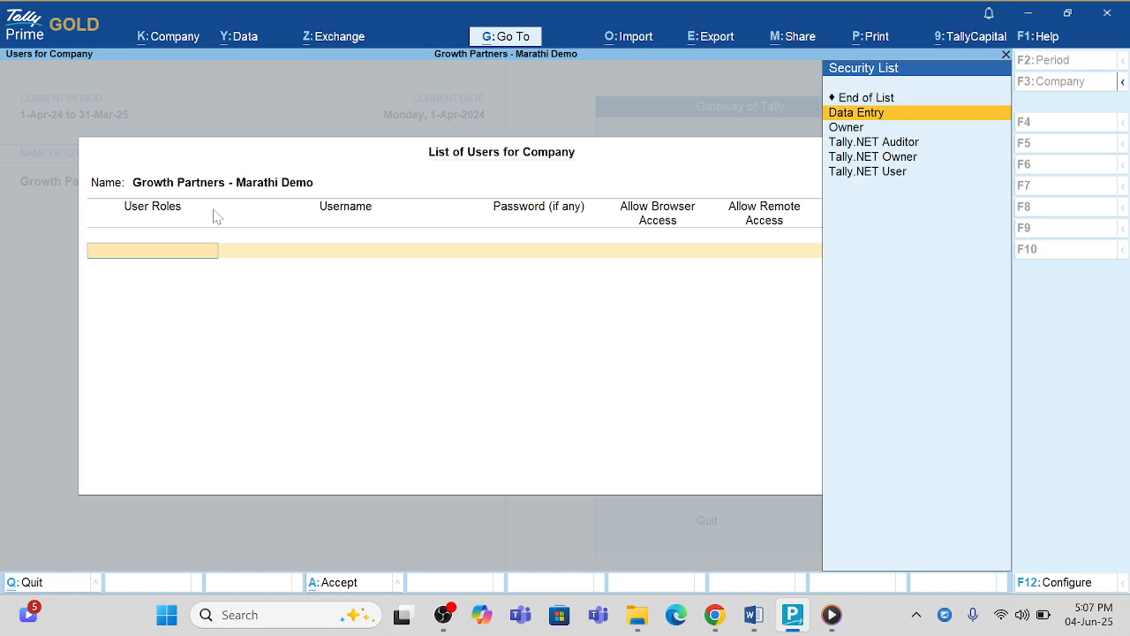
pyautogui.press('Return')
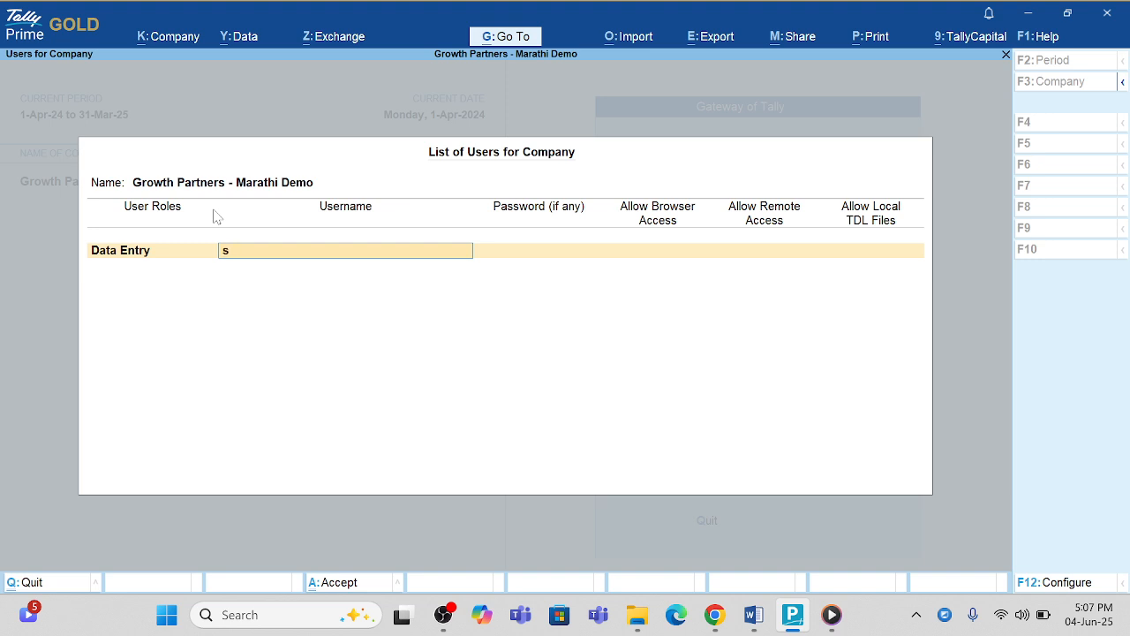
pyautogui.press('Return')
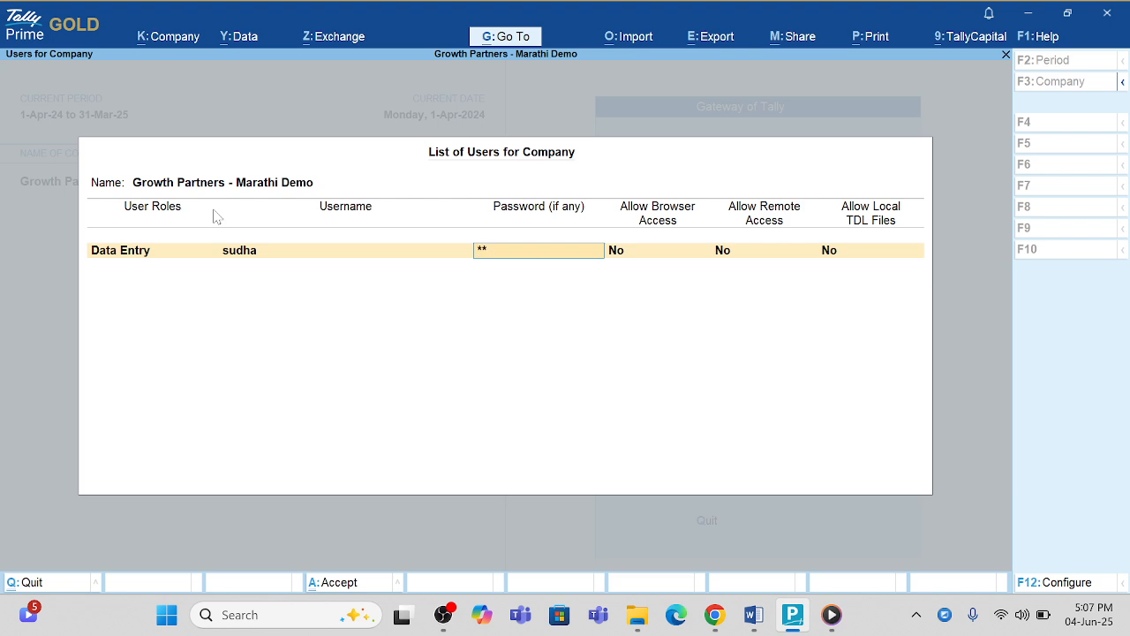
pyautogui.press('Return')
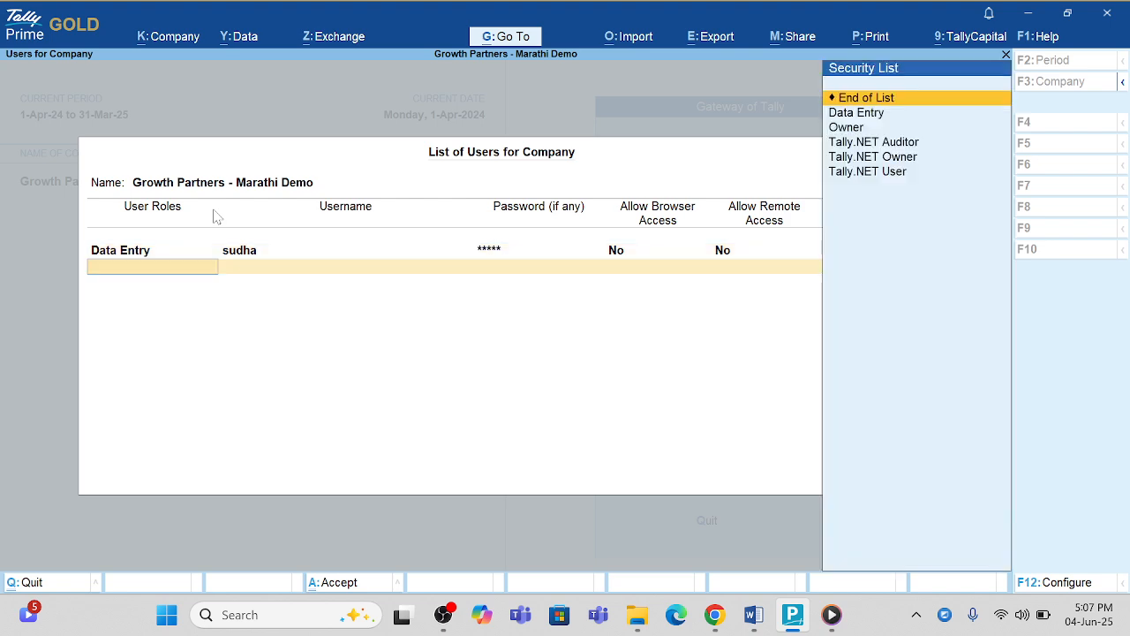
# Step: Add a second Data Entry user with its username and password, then save the user list
pyautogui.press('Down')
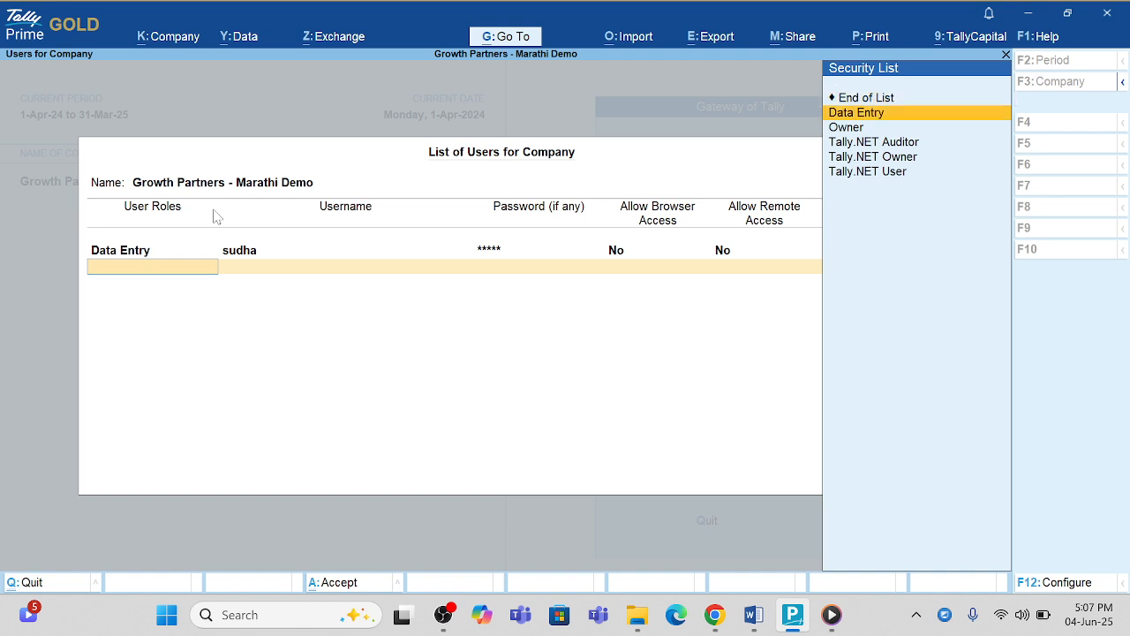
pyautogui.press('Return')
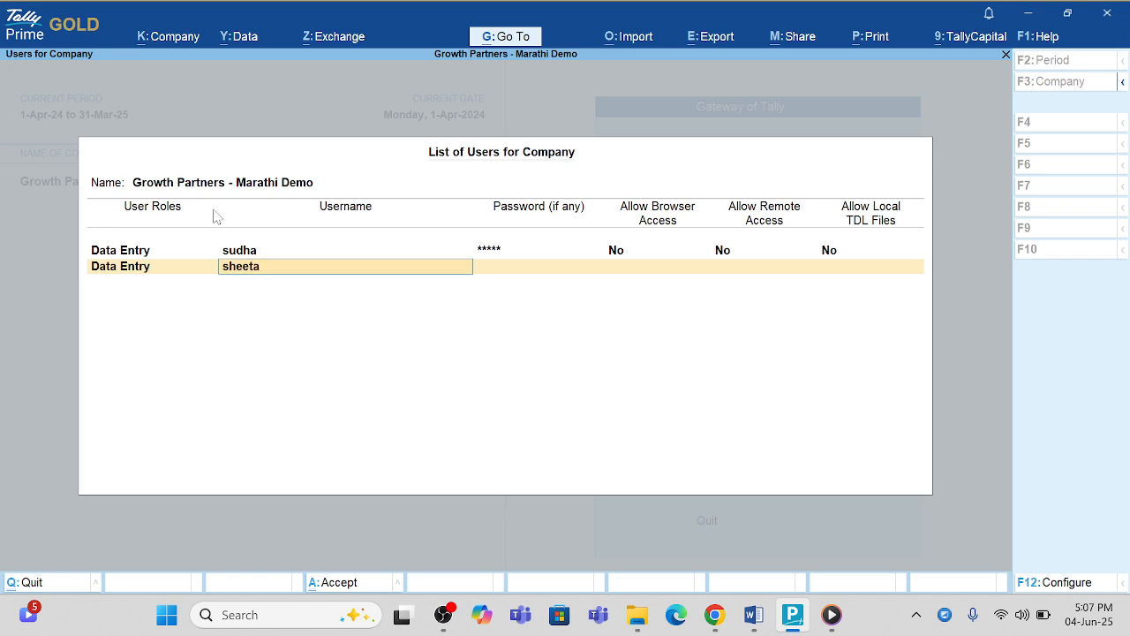
pyautogui.press('Return')
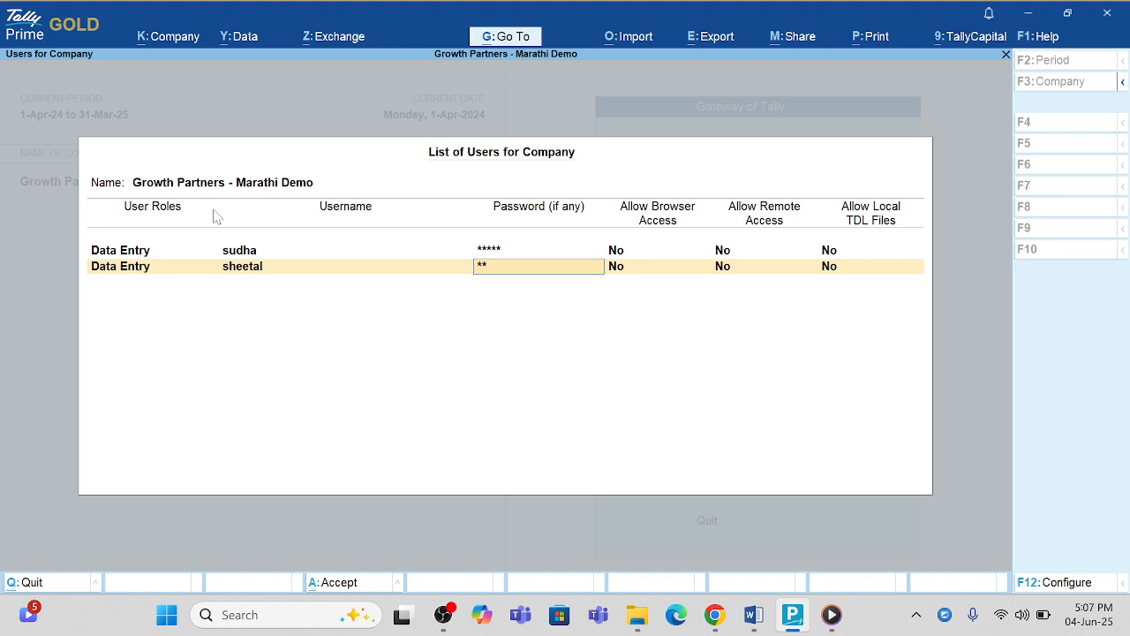
pyautogui.press('Return')
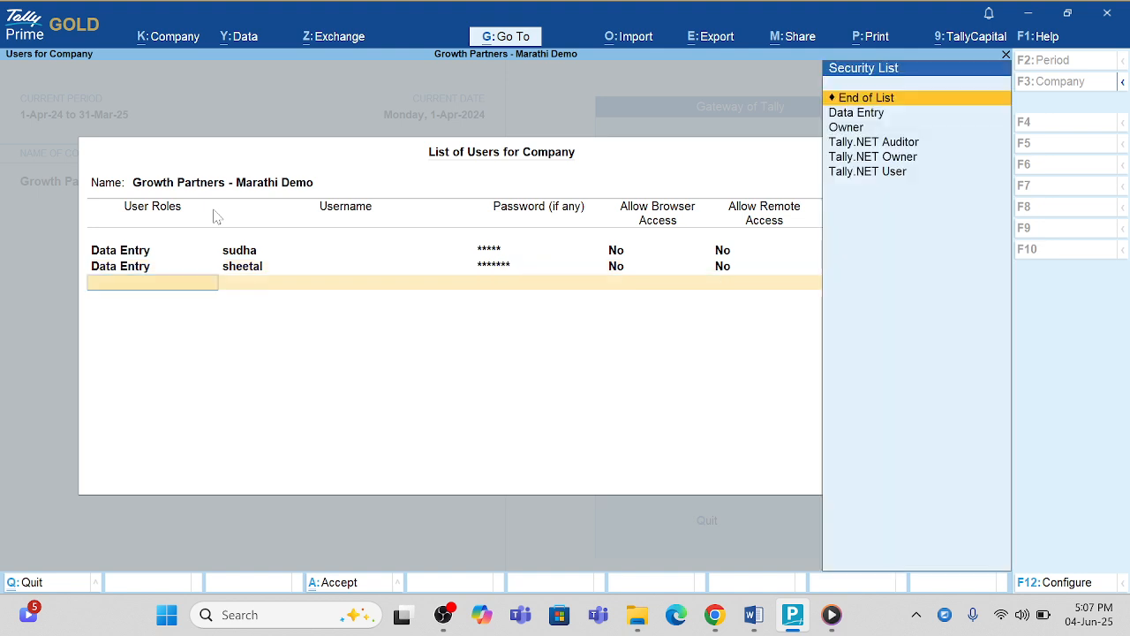
pyautogui.press('Return')
pyautogui.press('Return')
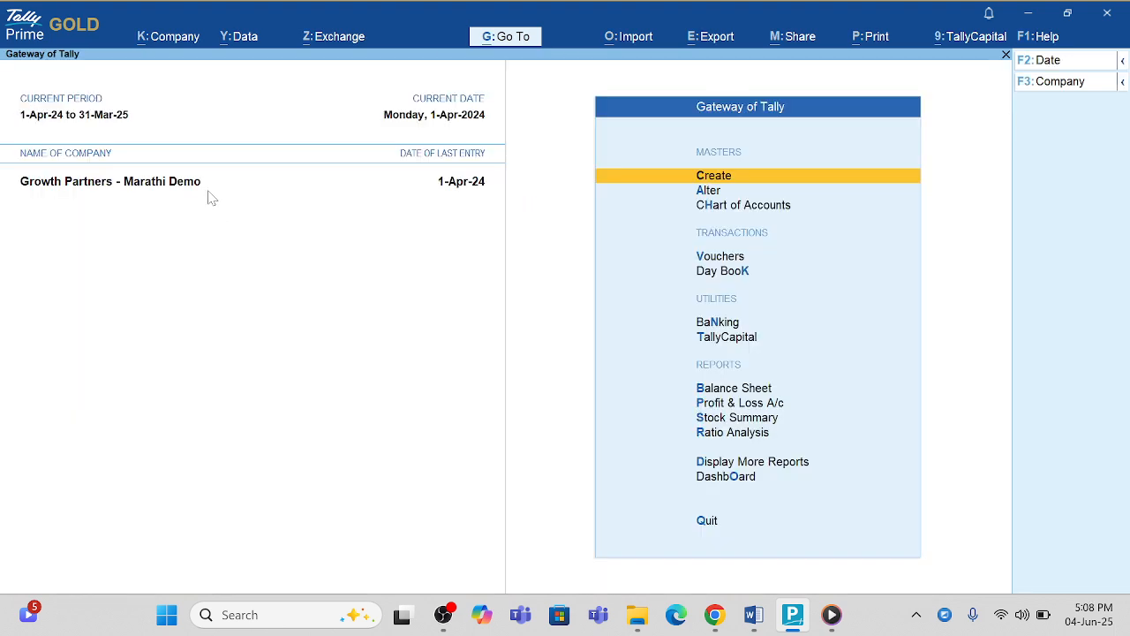
# Step: Open User Roles from the Company menu and select the Data Entry security level
pyautogui.click(175, 40)
pyautogui.press('Down')
pyautogui.press('Down')
pyautogui.press('Down')
pyautogui.press('Down')
pyautogui.press('Down')
pyautogui.press('Down')
pyautogui.press('Down')
pyautogui.press('Down')
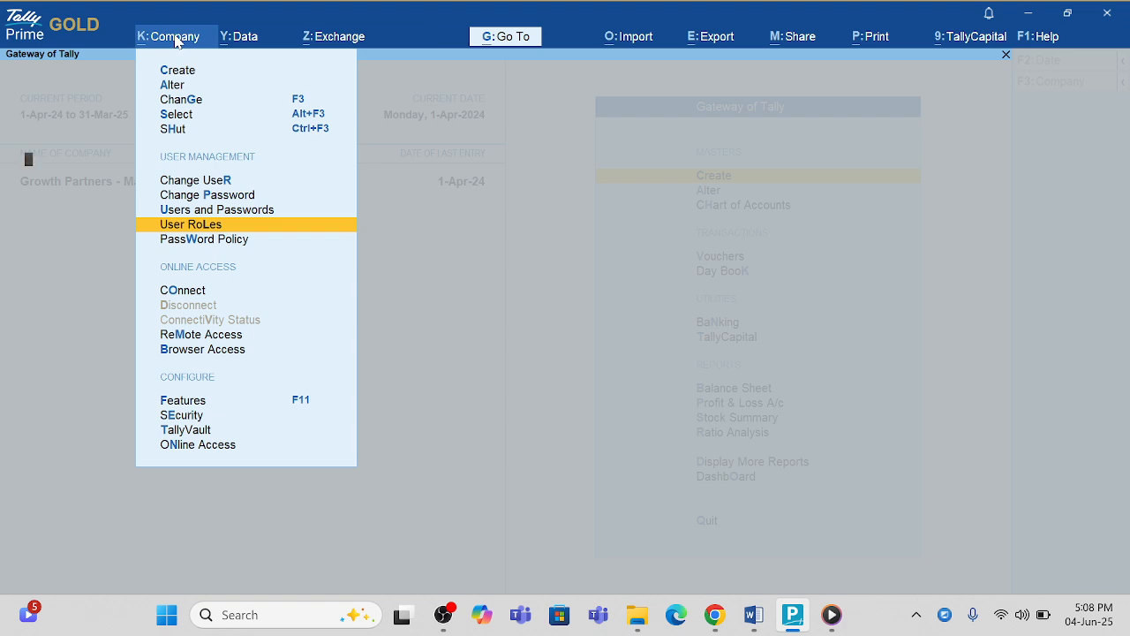
pyautogui.press('Return')
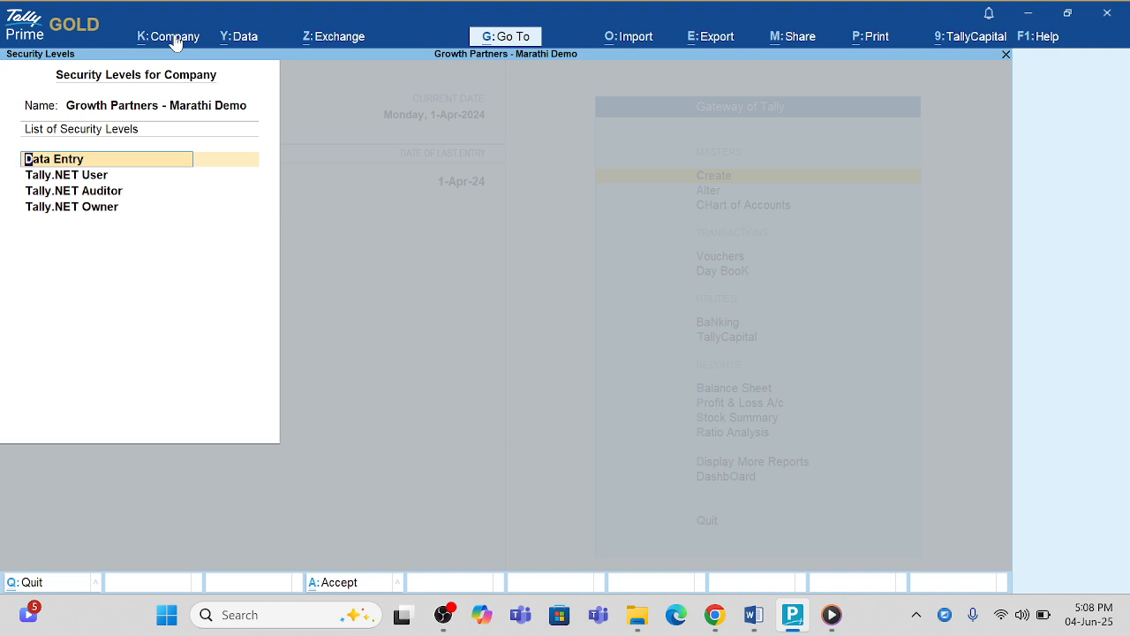
pyautogui.press('Return')
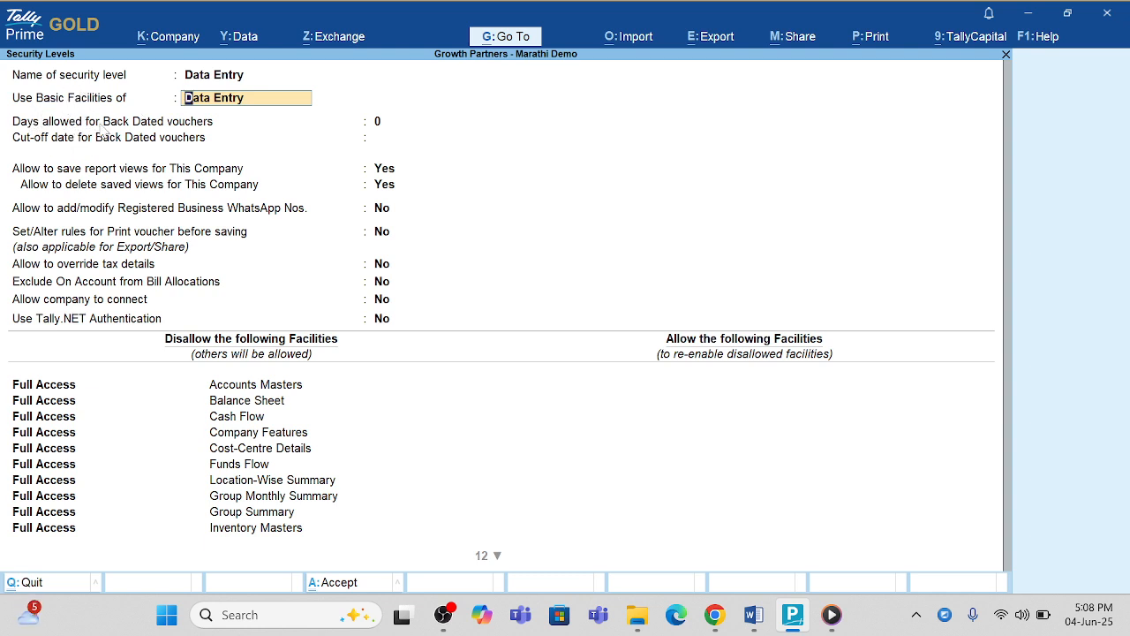
pyautogui.press('Return')
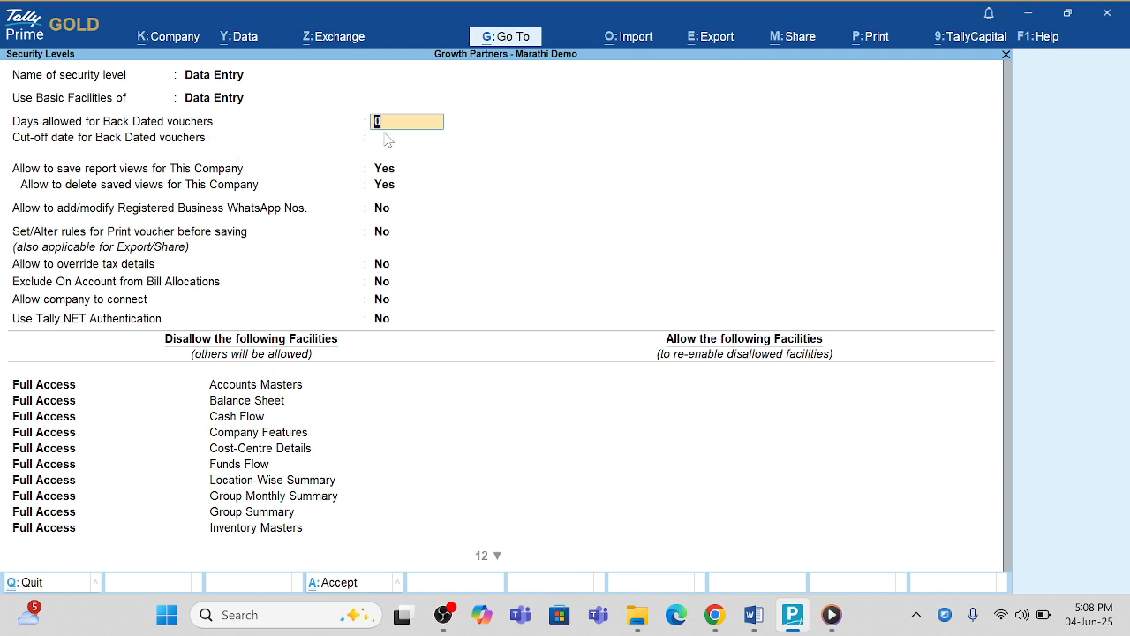
pyautogui.press('Return')
pyautogui.press('Return')
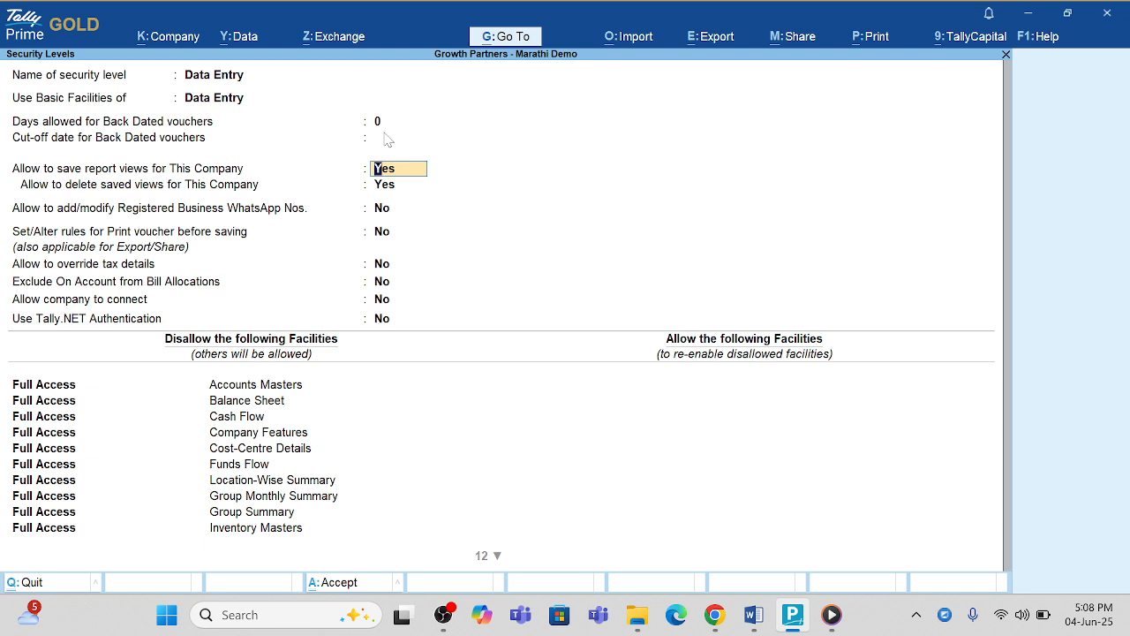
pyautogui.press('Return')
pyautogui.press('Return')
pyautogui.press('Return')
pyautogui.press('Return')
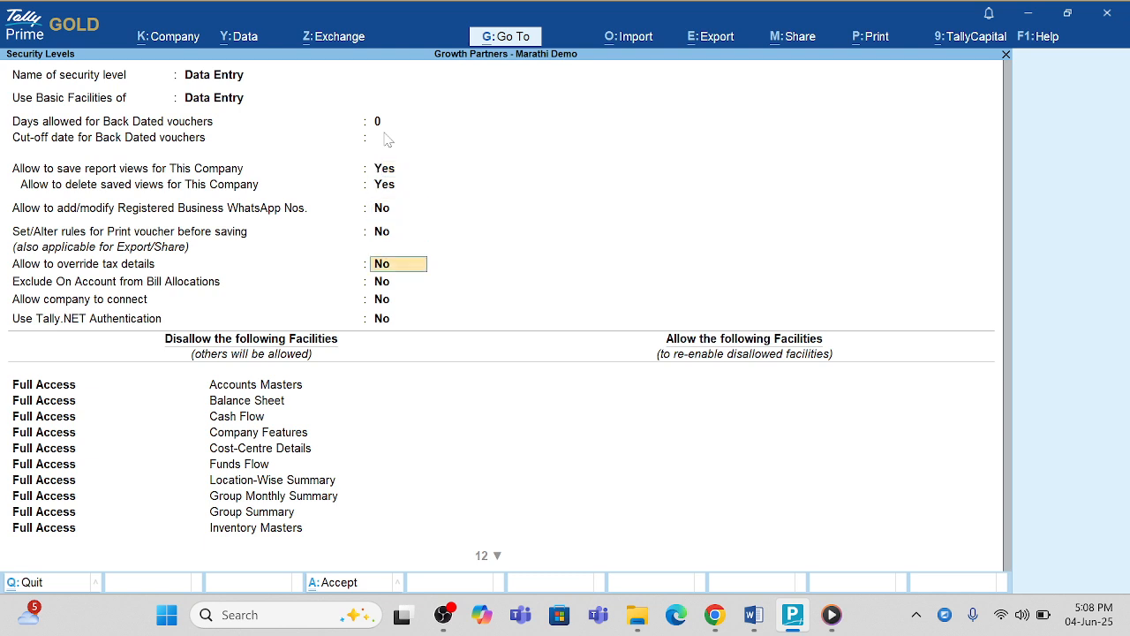
pyautogui.press('Return')
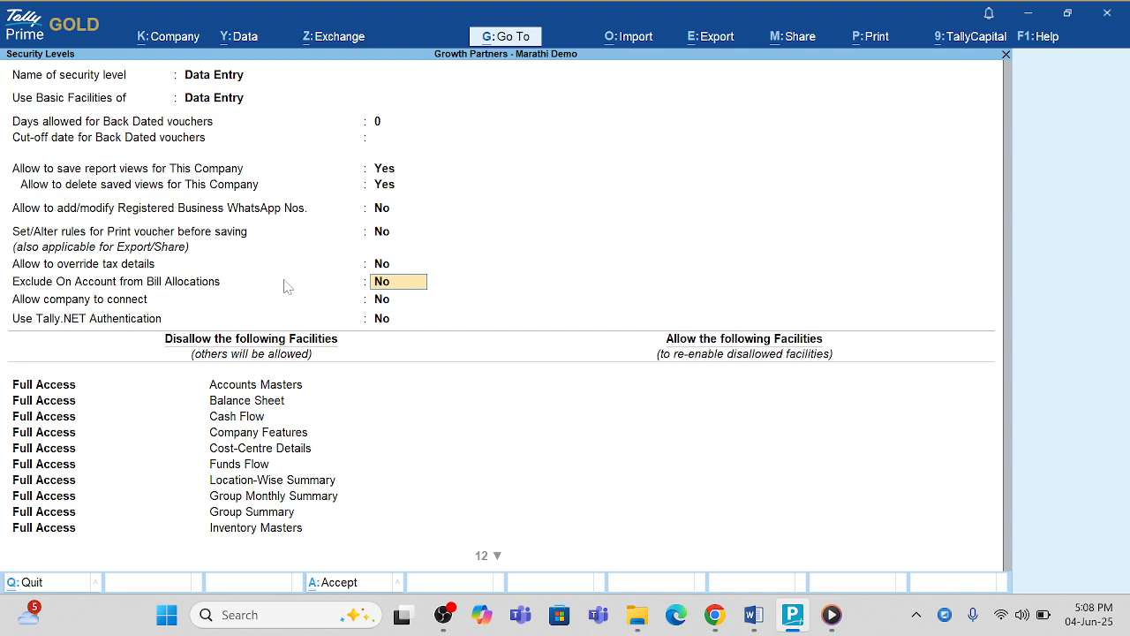
pyautogui.press('Return')
pyautogui.press('Return')
pyautogui.press('Return')
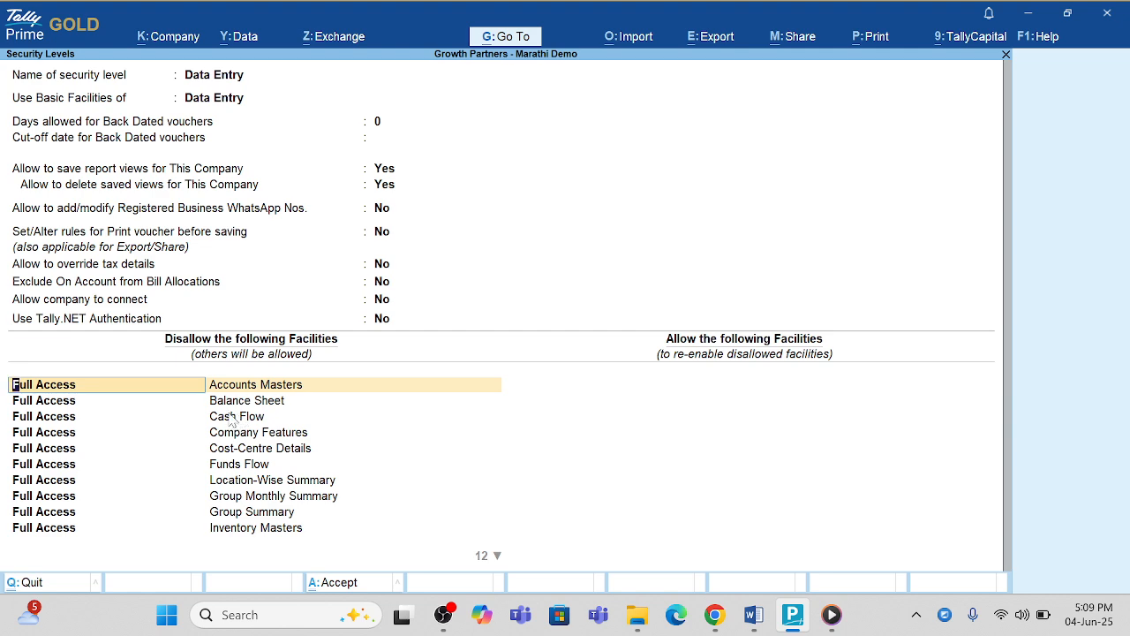
# Step: Disallow Balance Sheet with Preview access for the Data Entry level, keeping Full Access for Accounts Masters, and save
pyautogui.press('space')
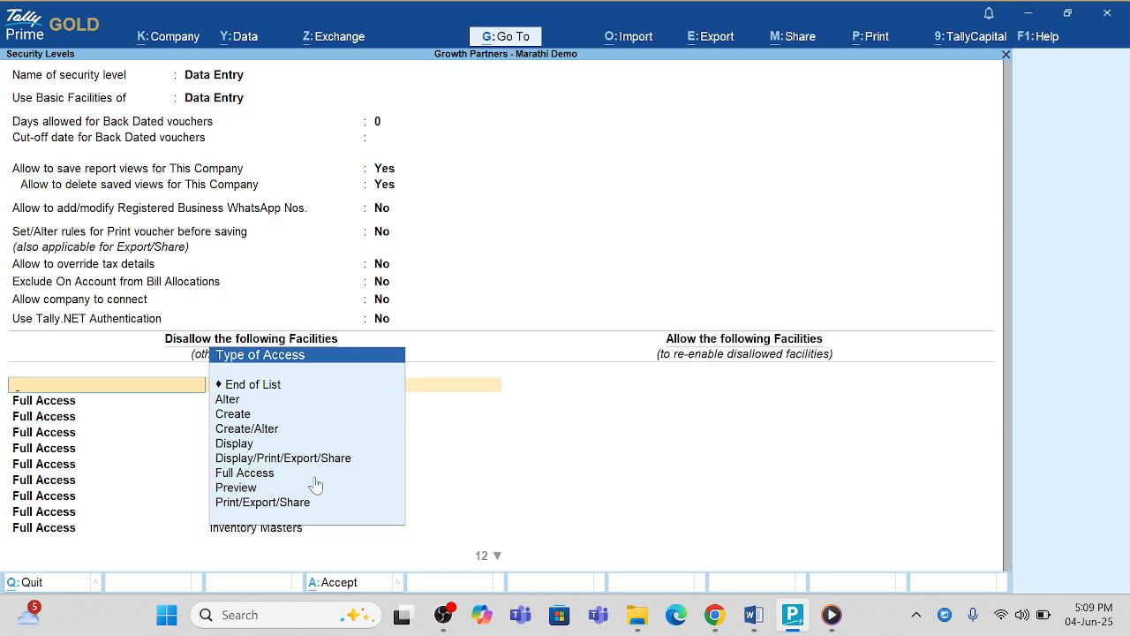
pyautogui.press('Down')
pyautogui.press('Down')
pyautogui.press('Down')
pyautogui.press('Down')
pyautogui.press('Down')
pyautogui.press('Down')
pyautogui.press('Down')
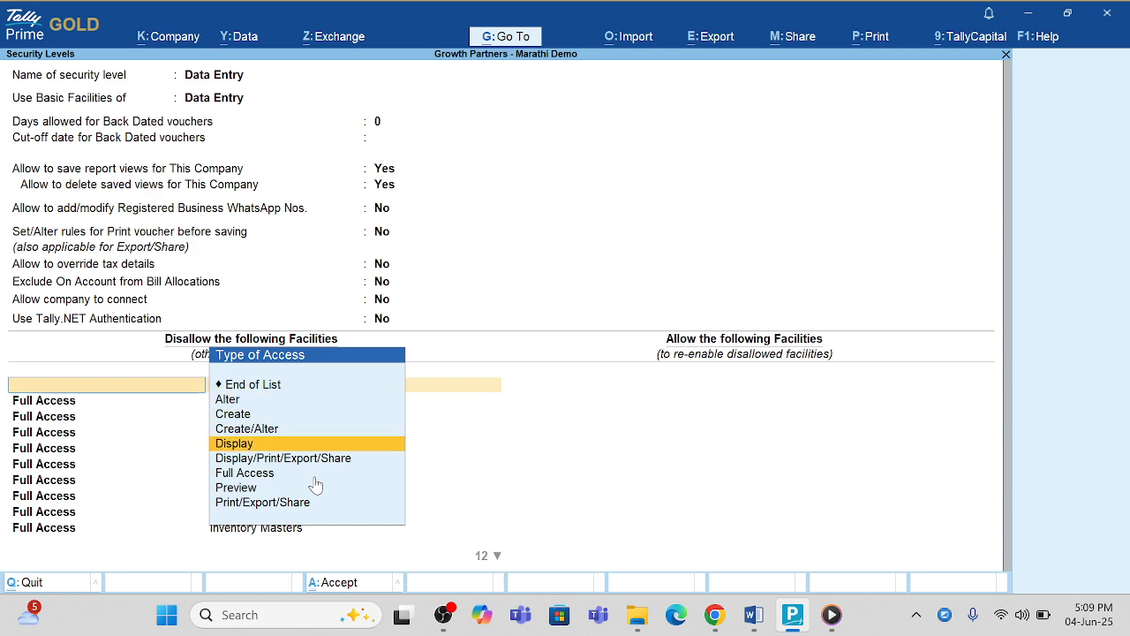
pyautogui.press('Return')
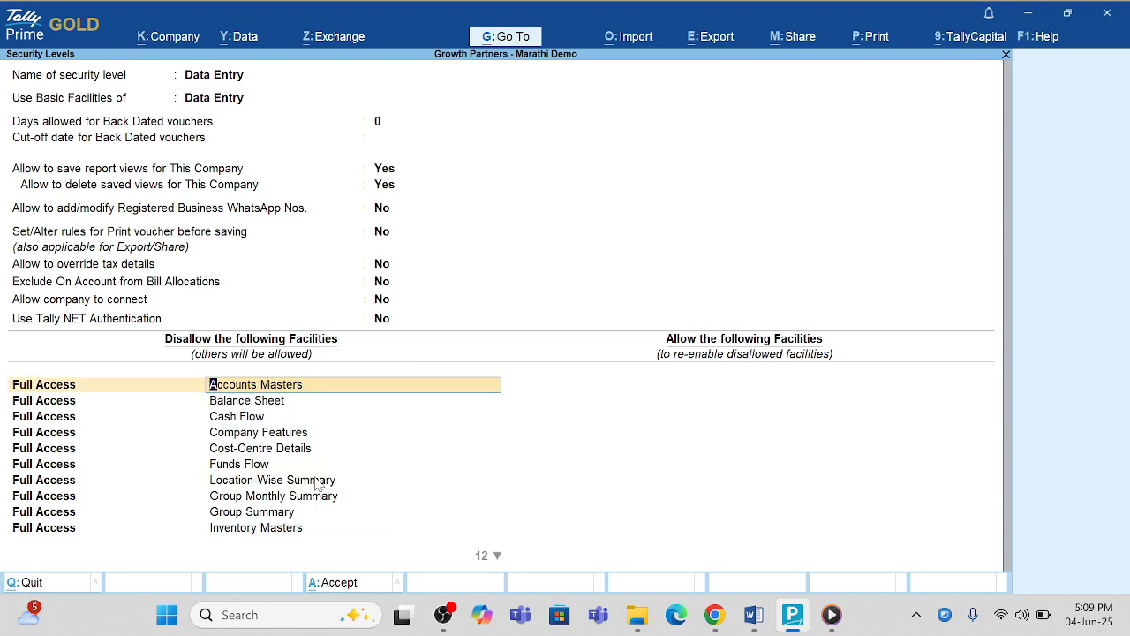
pyautogui.press('Return')
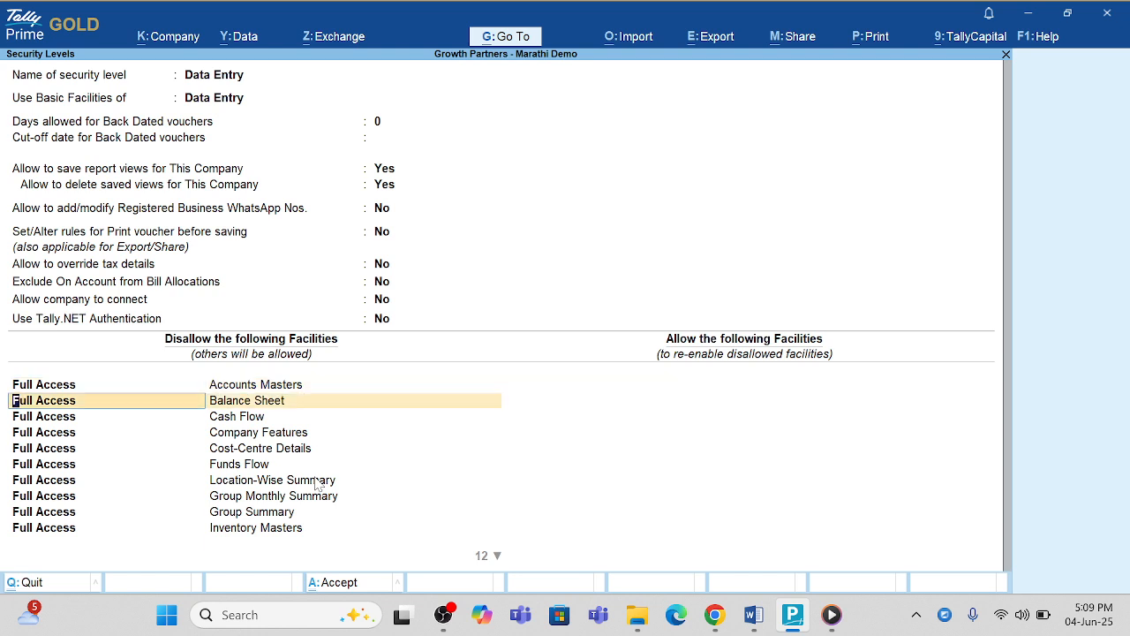
pyautogui.press('BackSpace')
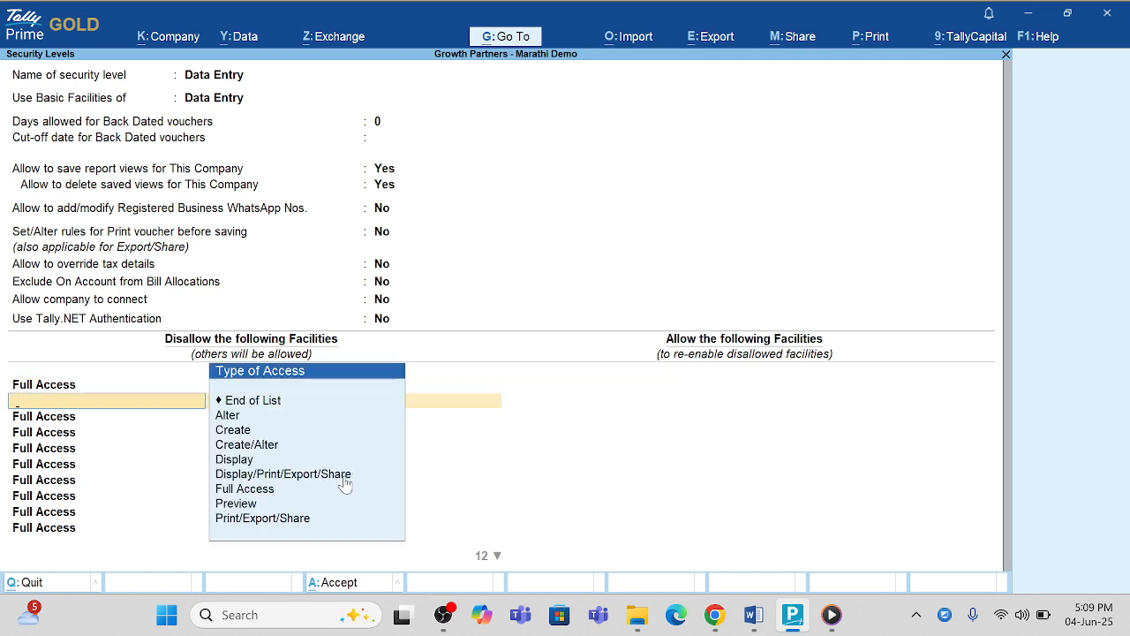
pyautogui.click(270, 505)
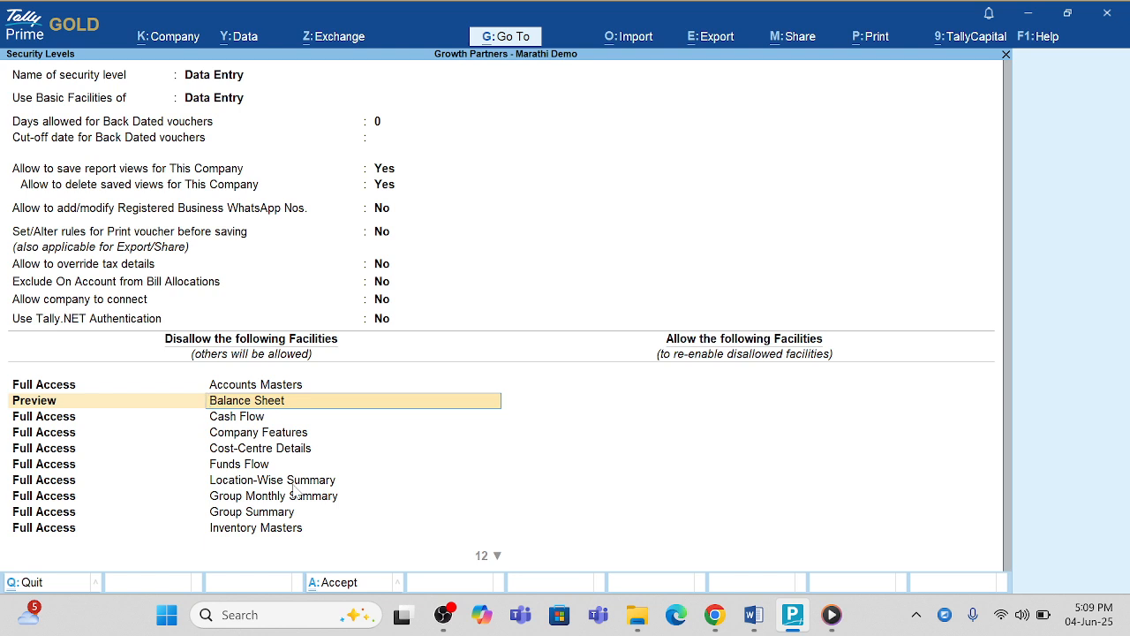
pyautogui.hotkey('ctrl', 'a')
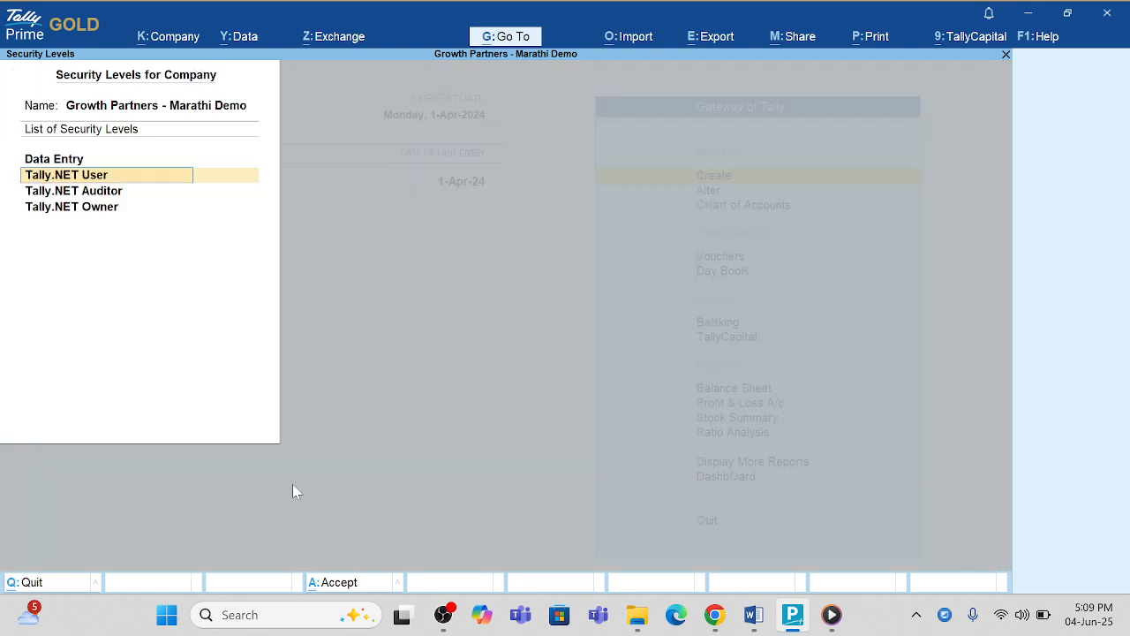
pyautogui.hotkey('ctrl', 'q')
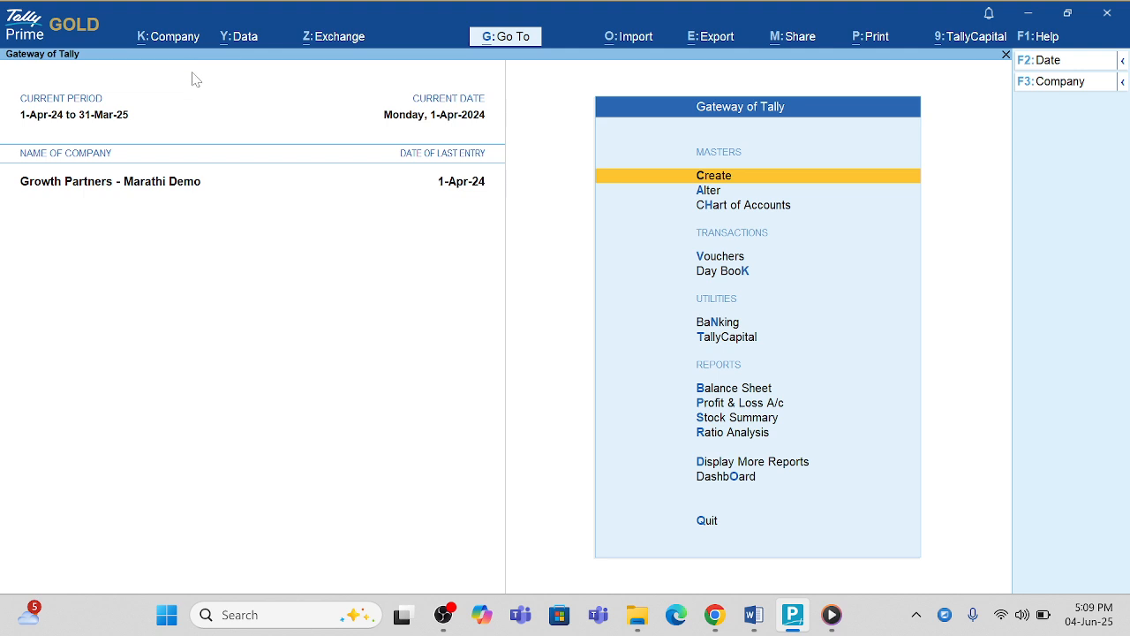
pyautogui.click(170, 44)
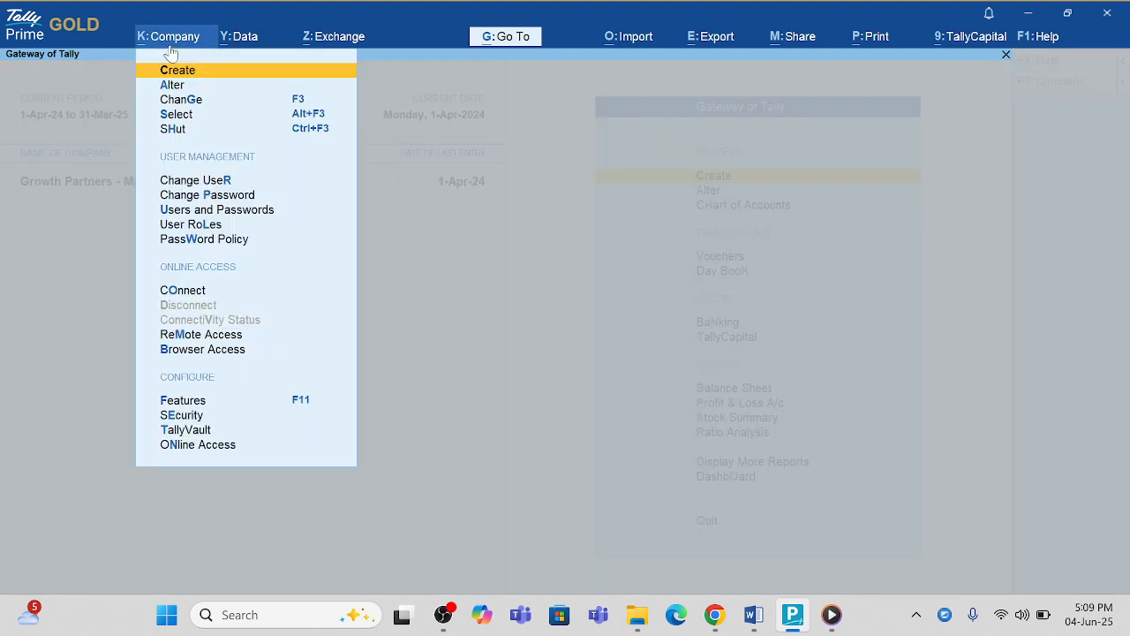
pyautogui.press('Down')
pyautogui.press('Down')
pyautogui.press('Down')
pyautogui.press('Down')
pyautogui.press('Down')
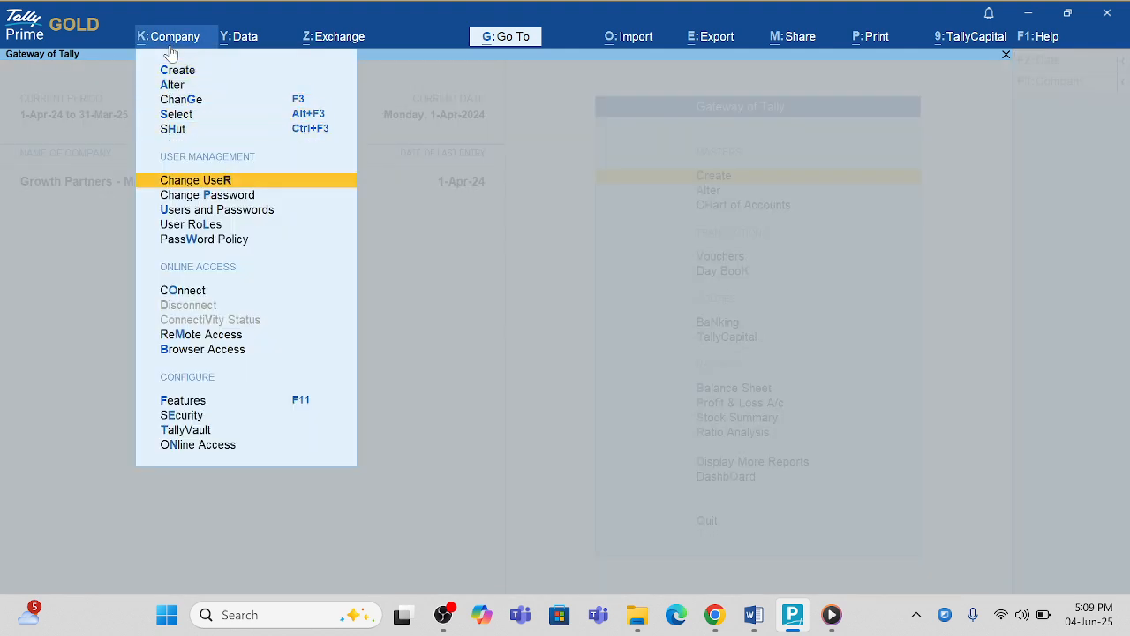
pyautogui.press('Return')
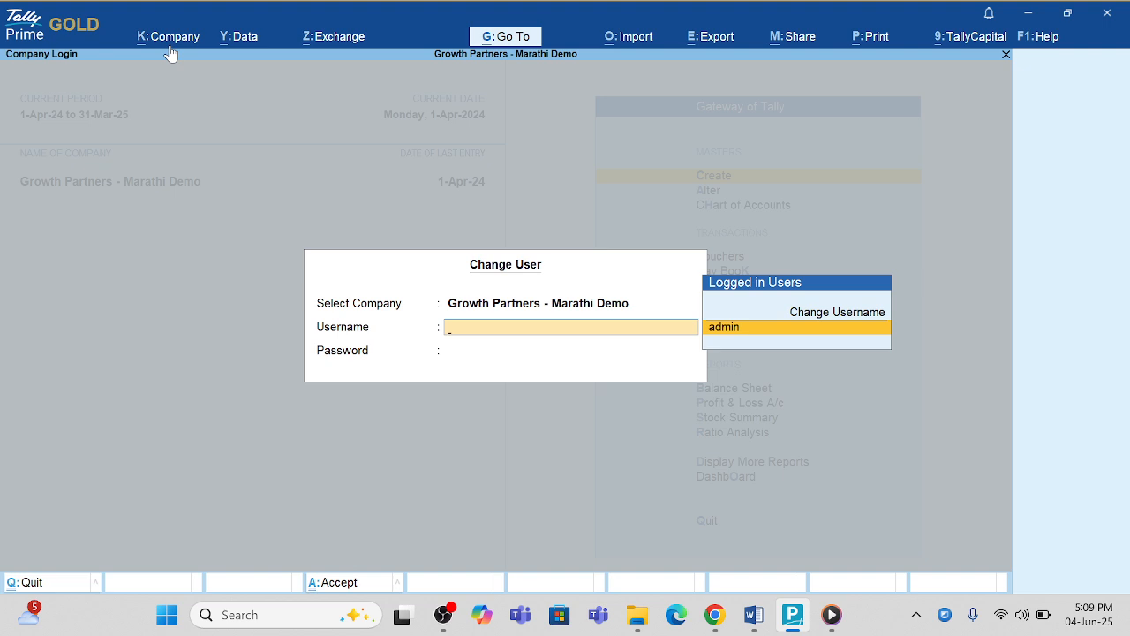
pyautogui.write('sudha')
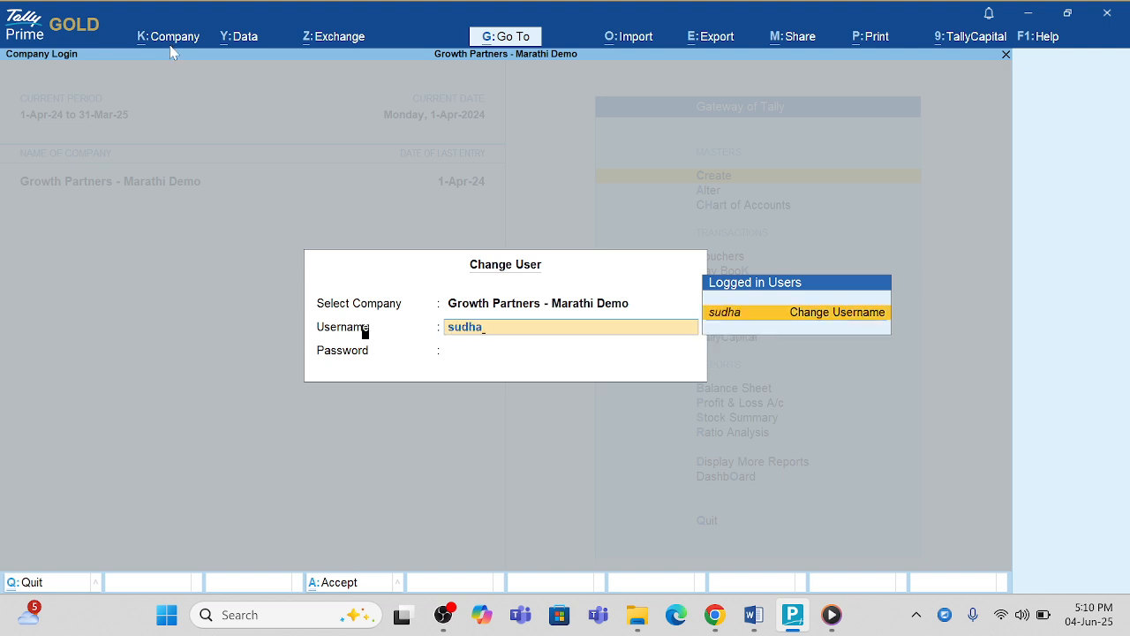
pyautogui.press('Return')
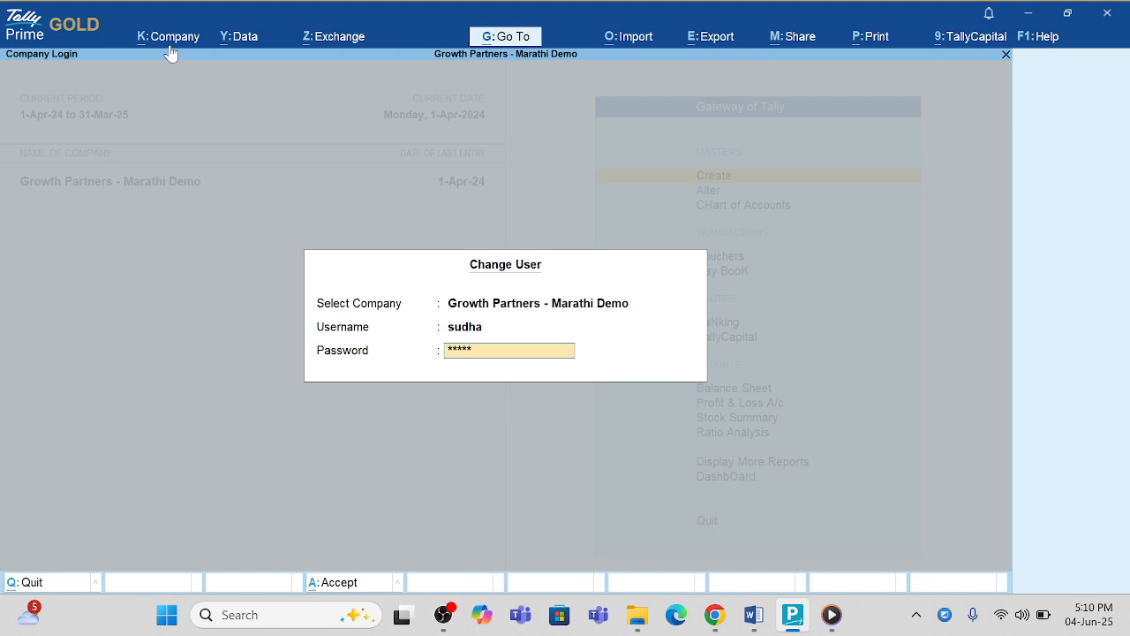
pyautogui.press('Return')
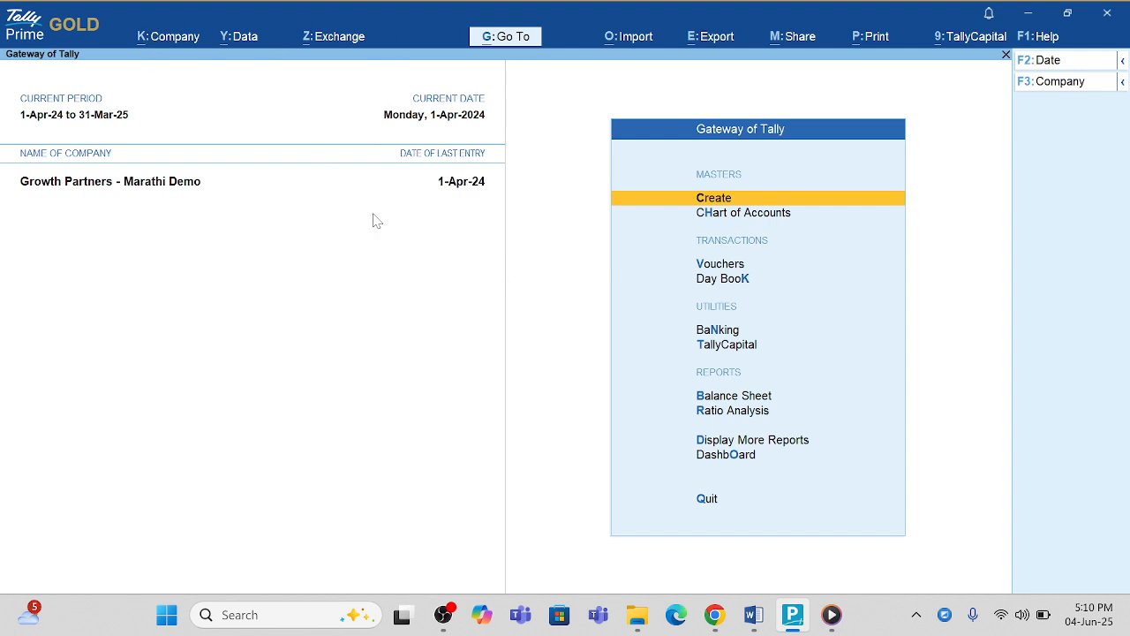
pyautogui.click(183, 40)
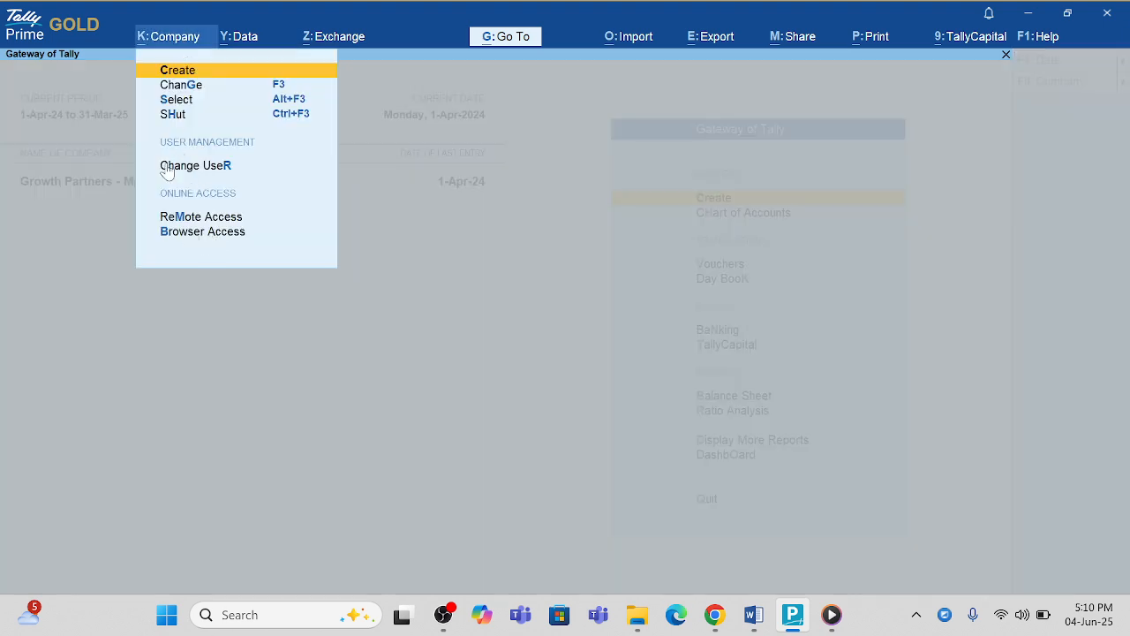
pyautogui.press('Escape')
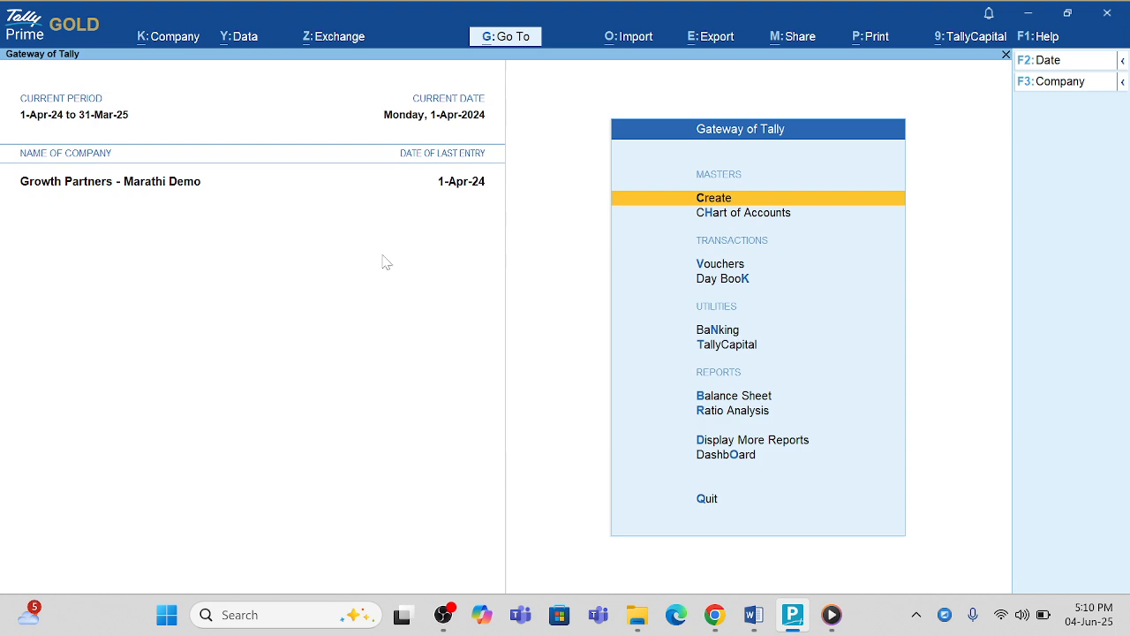
pyautogui.press('Down')
pyautogui.press('Down')
pyautogui.press('Down')
pyautogui.press('Down')
pyautogui.press('Down')
pyautogui.press('Down')
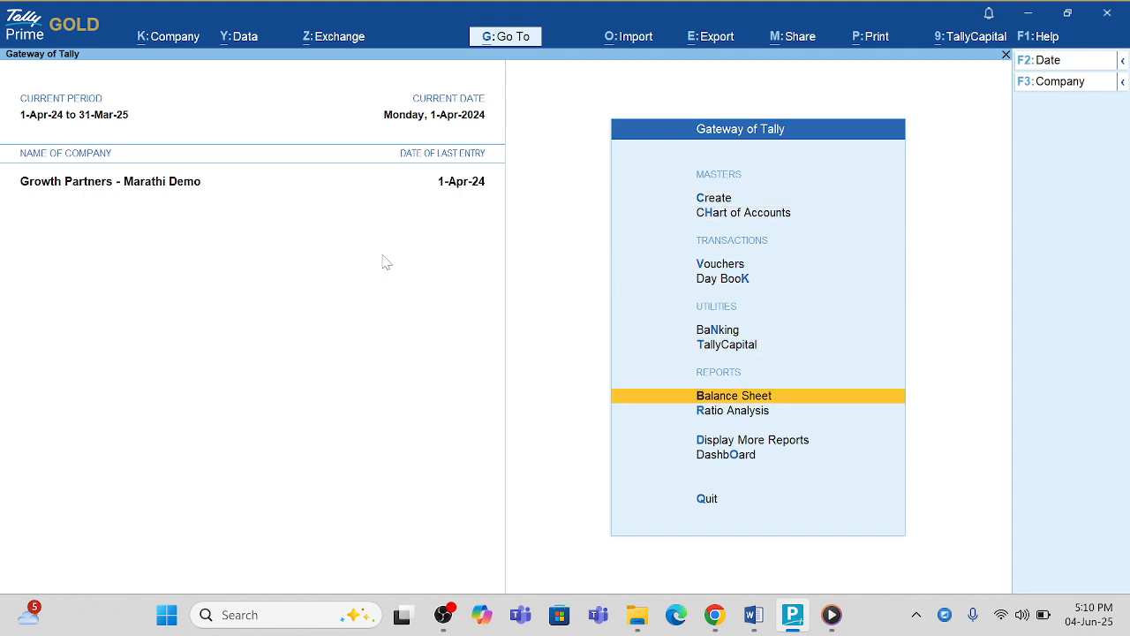
pyautogui.press('Return')
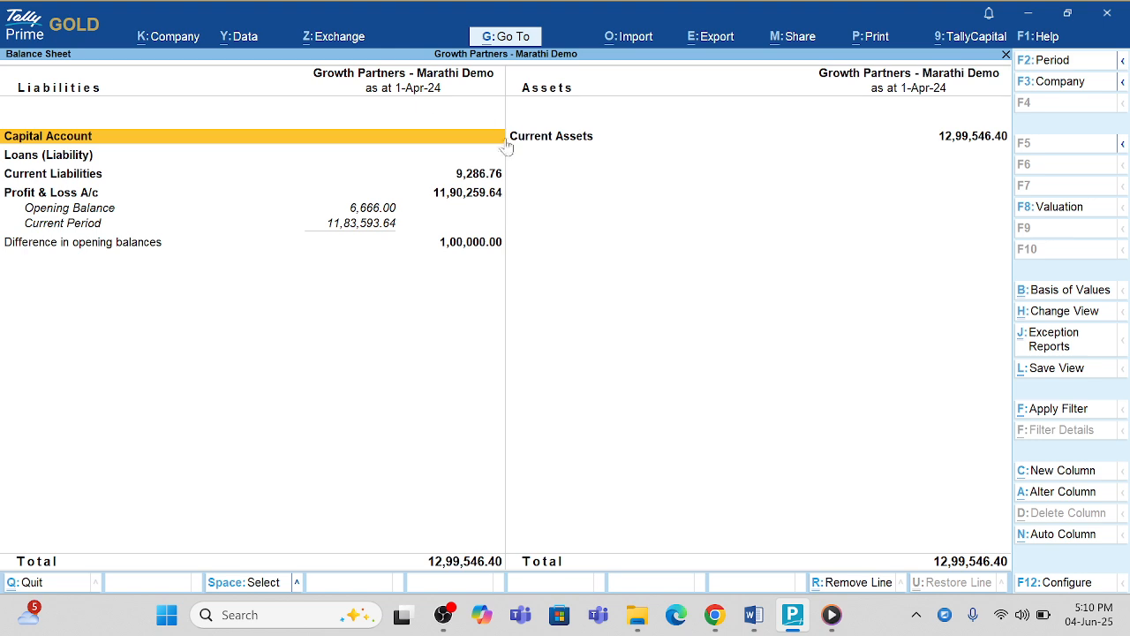
pyautogui.click(343, 190)
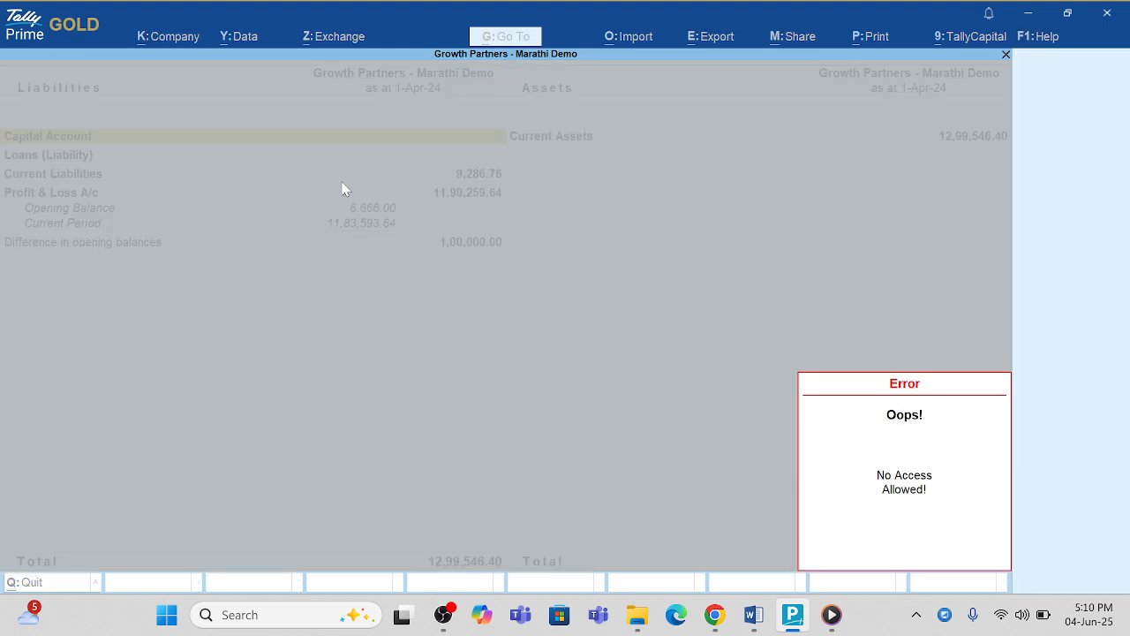
pyautogui.click(901, 510)
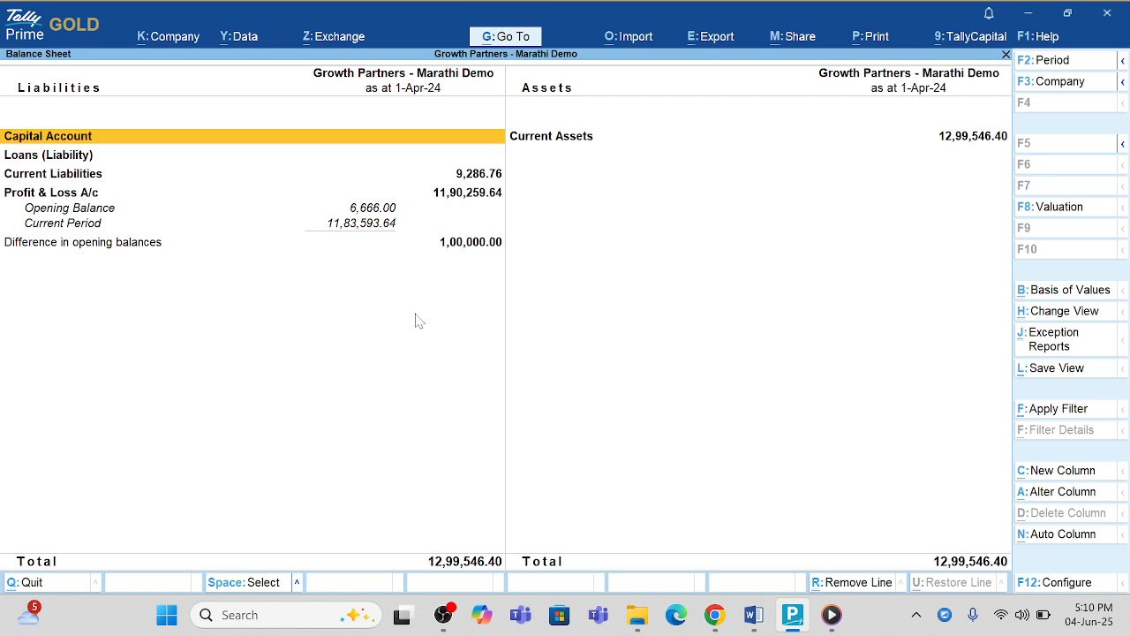
pyautogui.press('Escape')
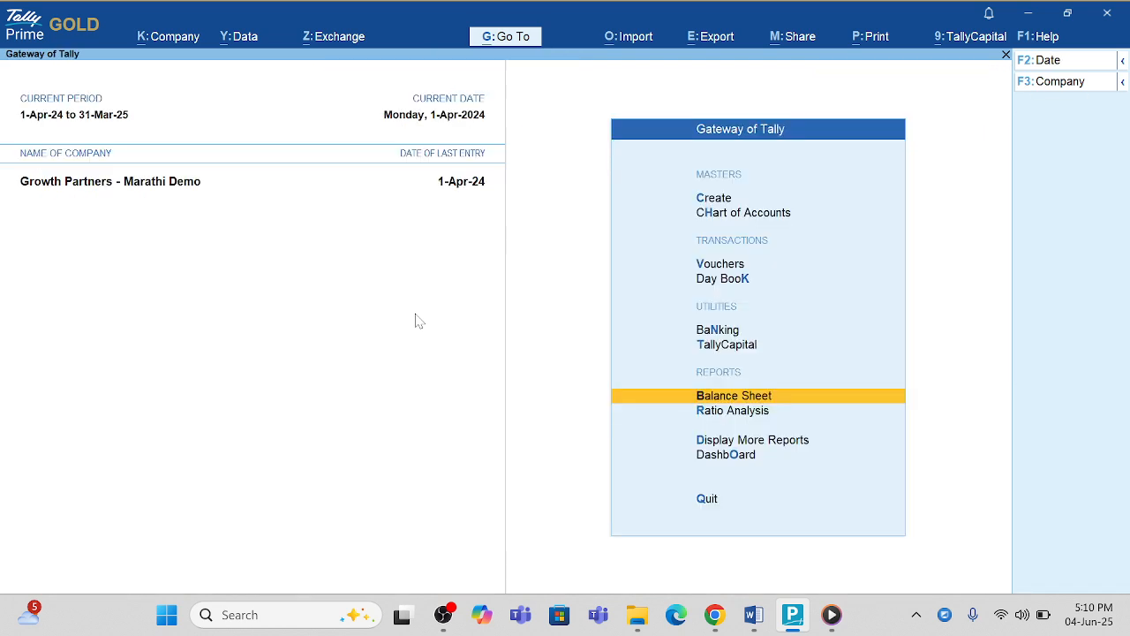